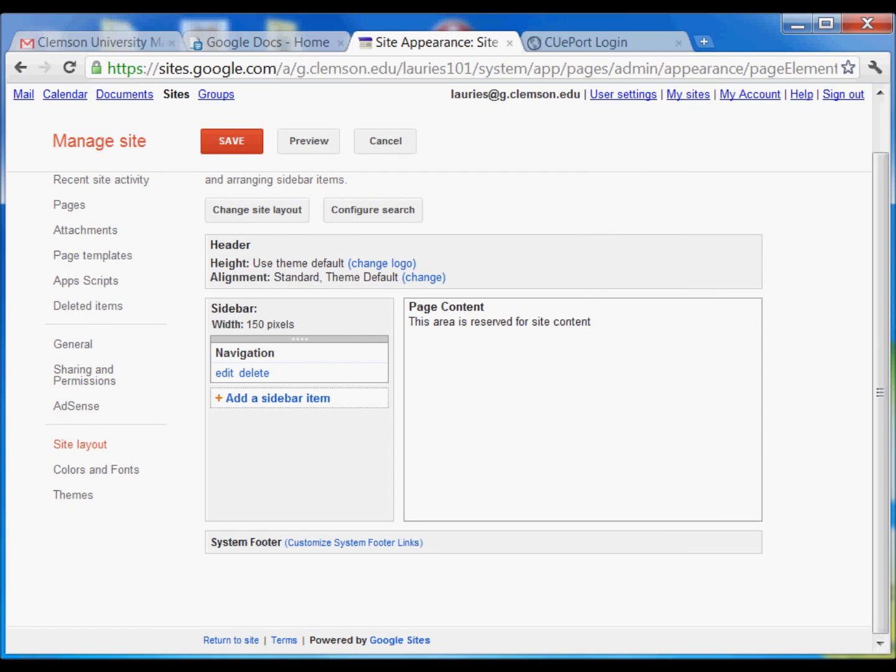
- Save the current site layout and browse the available site themes
left_click(233, 142)
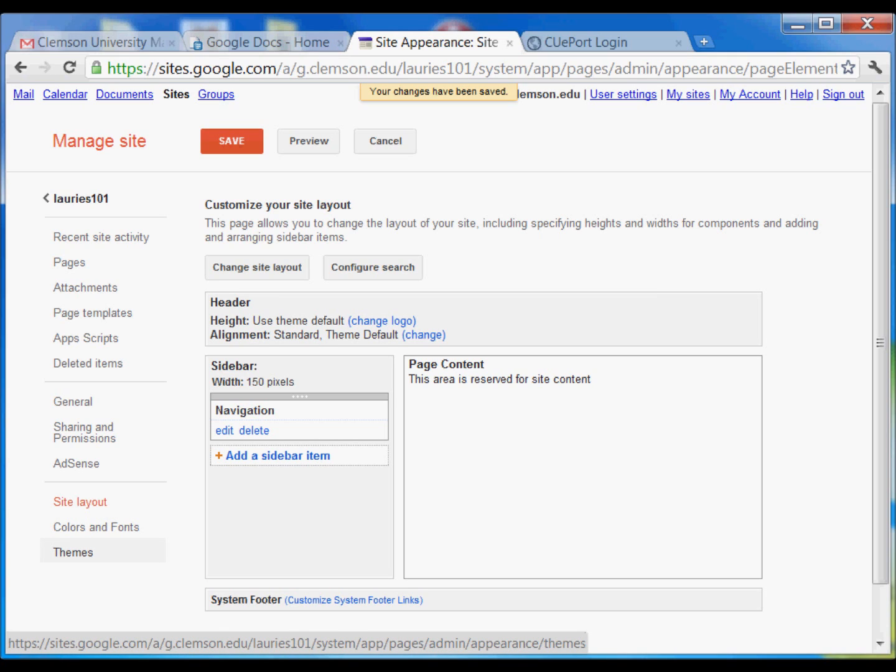
left_click(73, 551)
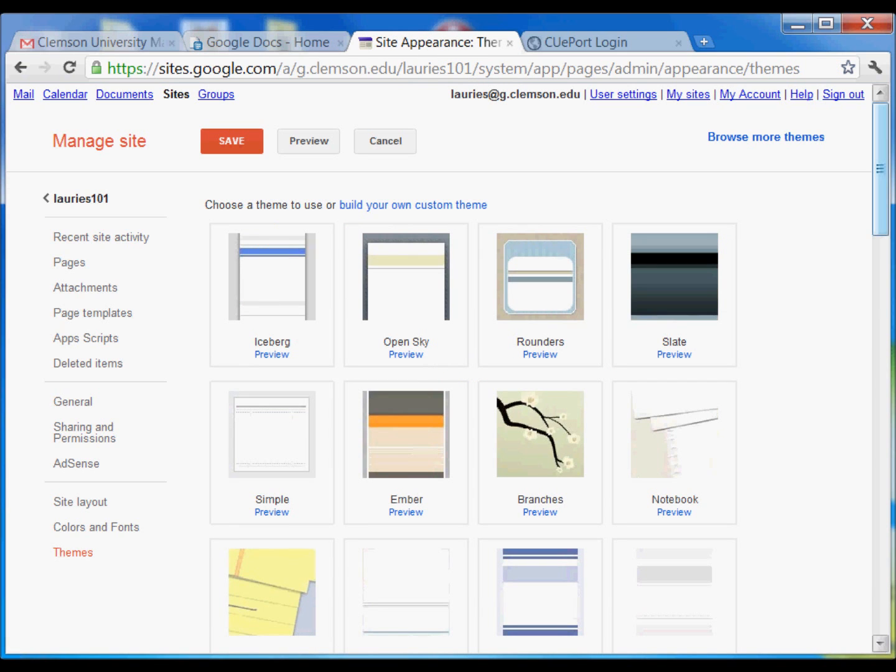
mouse_move(881, 169)
left_mouse_down()
mouse_move(880, 384)
mouse_move(881, 191)
left_mouse_up()
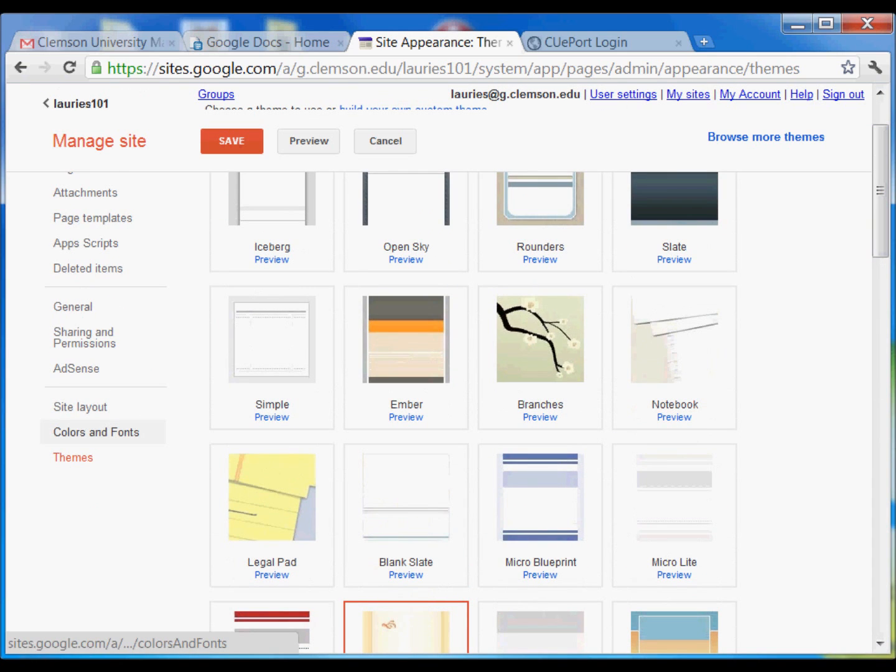
- Set the entire page's font to the custom font Annie Use Your Telescope and save the change
left_click(96, 432)
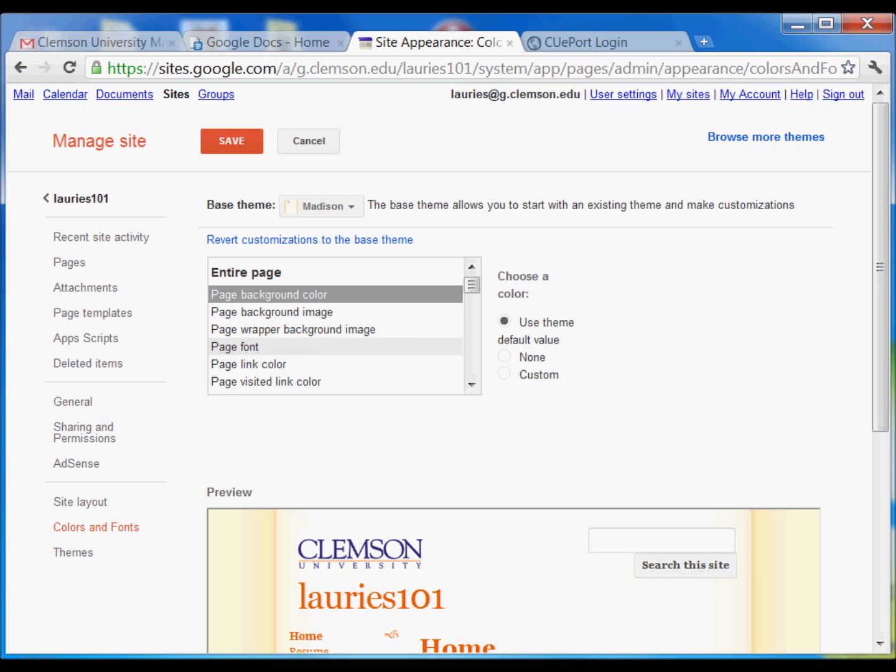
left_click(235, 347)
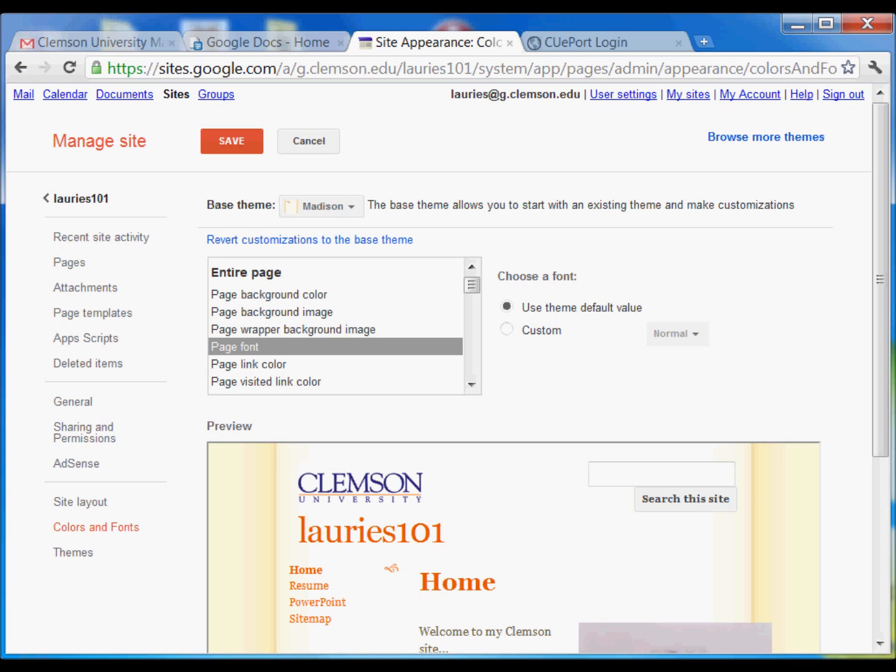
left_click(507, 329)
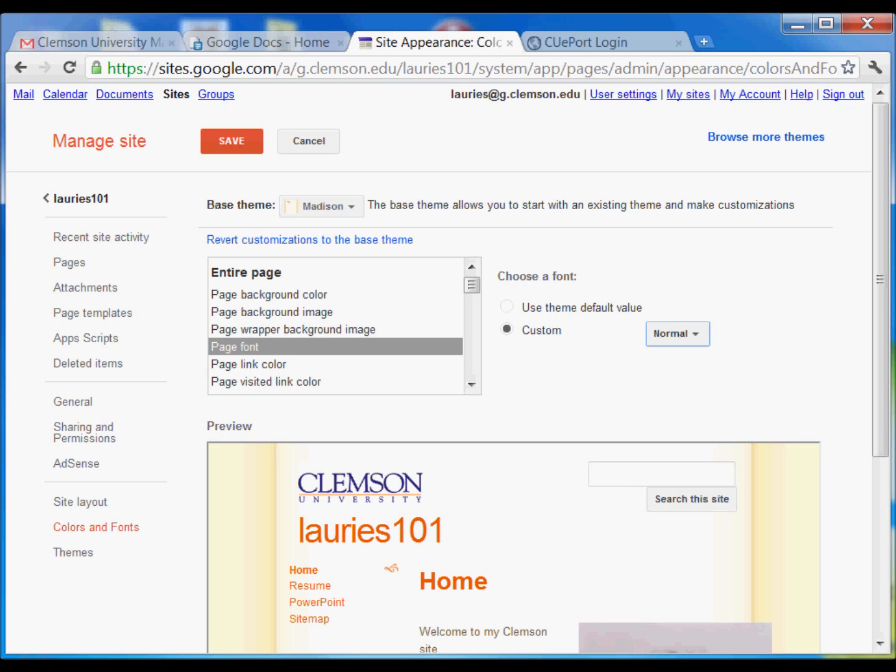
left_click(678, 335)
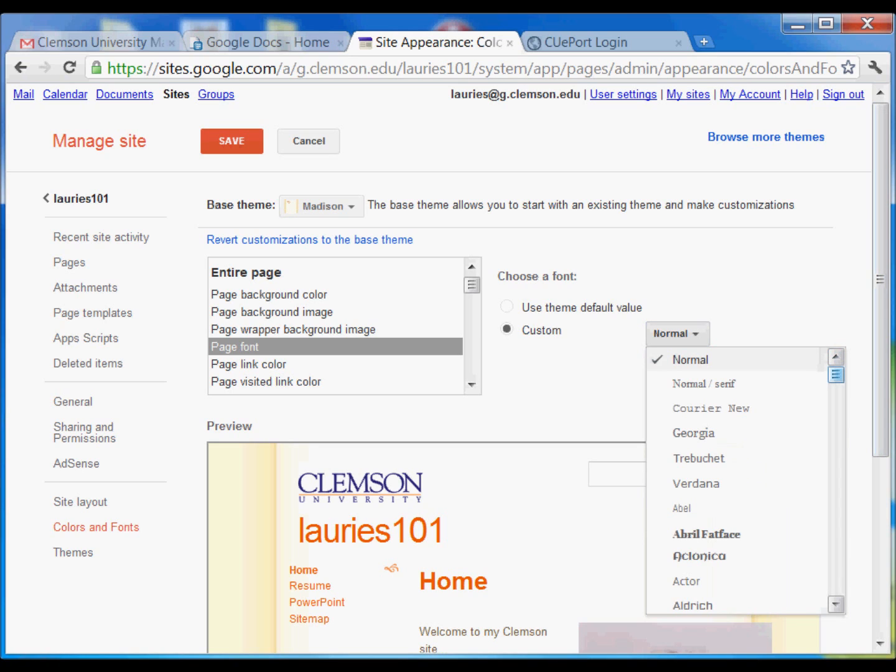
scroll(836, 377, "down", 2)
scroll(741, 479, "down", 2)
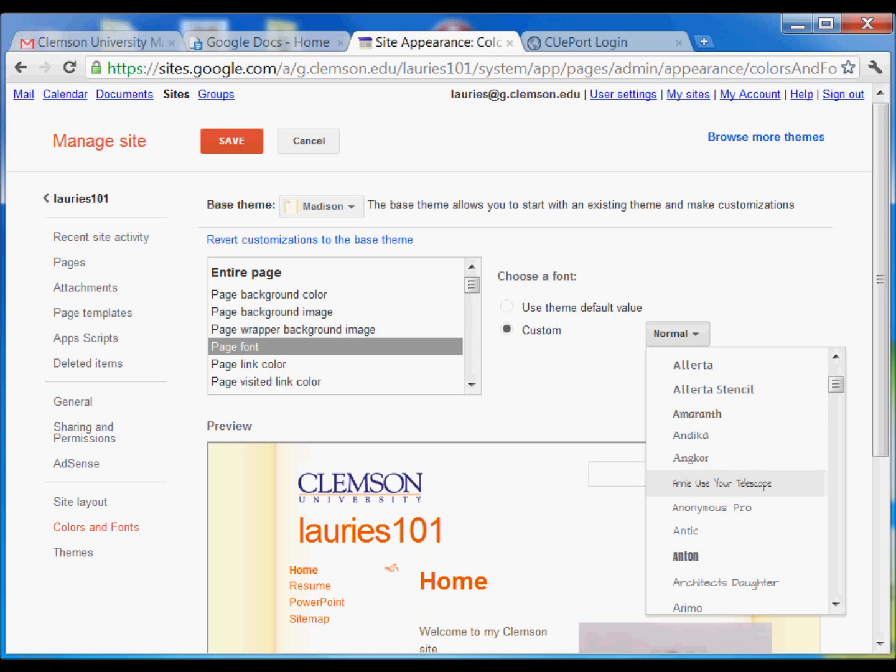
left_click(722, 483)
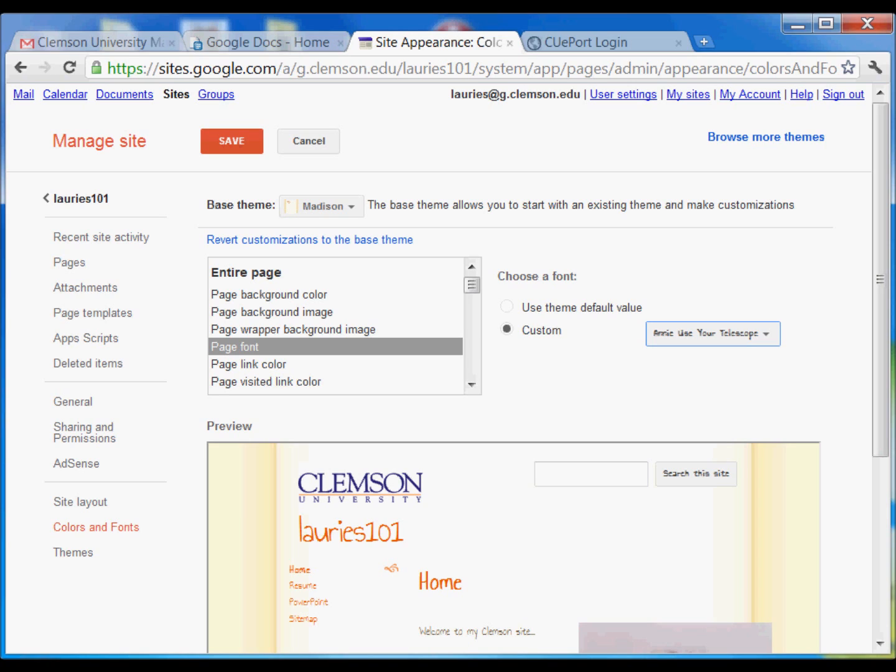
left_click(232, 142)
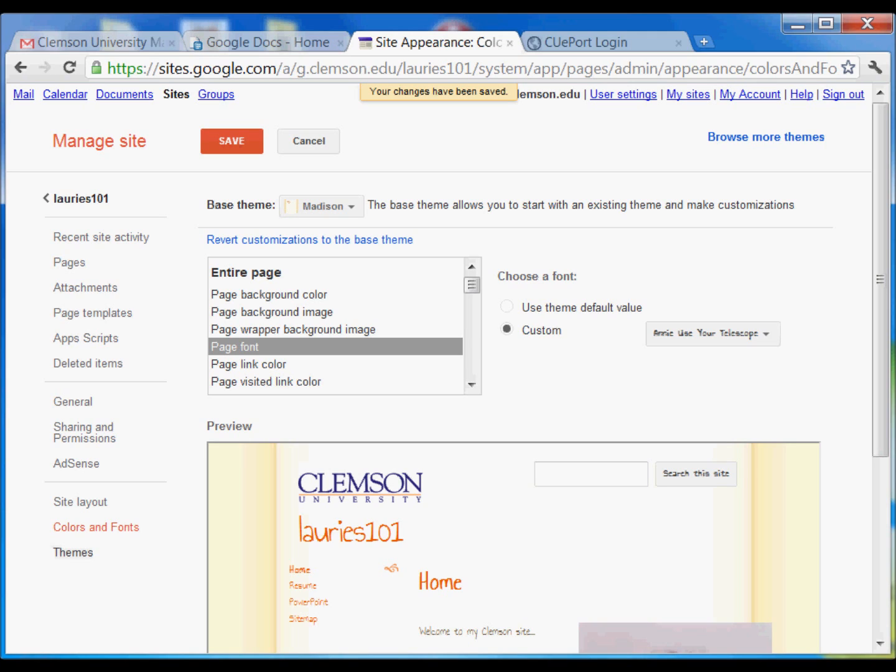
- Review the site layout, site logo and header alignment options without changing any of them
left_click(81, 501)
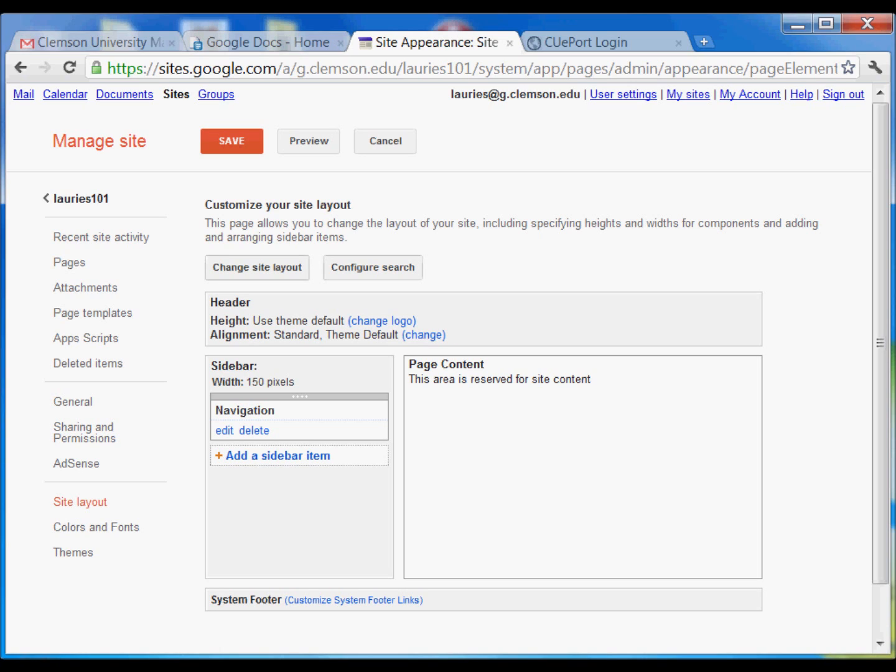
left_click(257, 267)
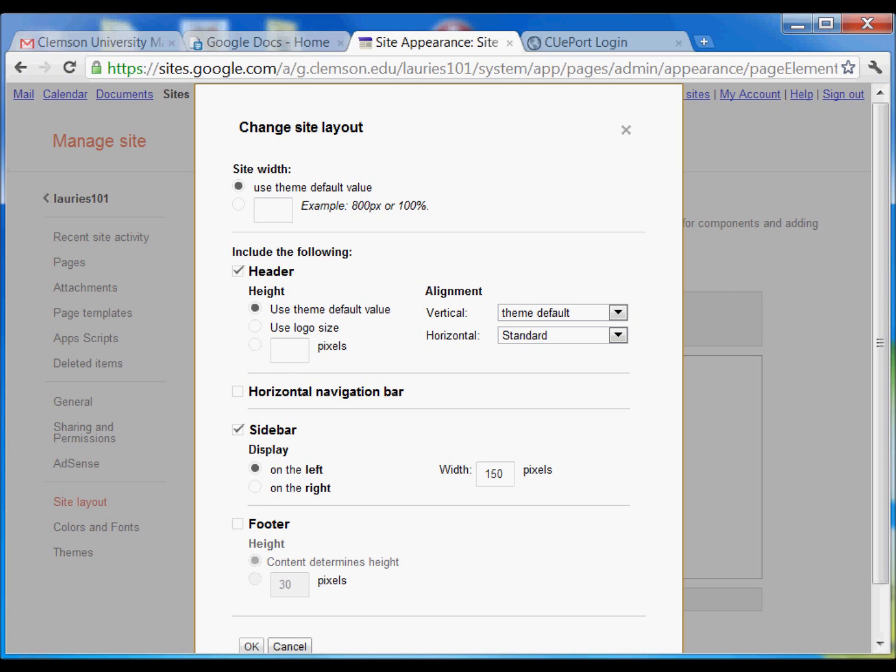
left_click(290, 647)
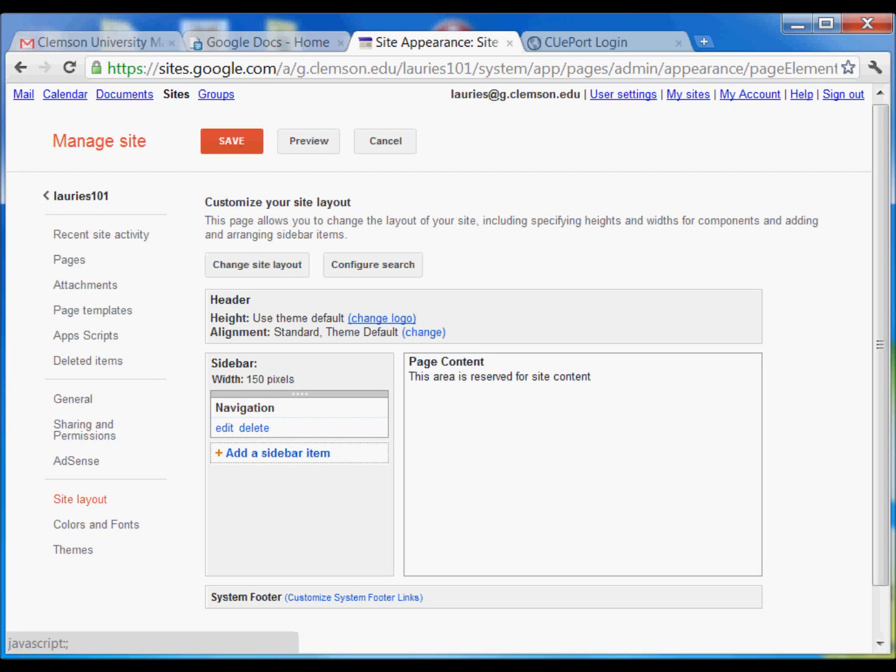
left_click(381, 318)
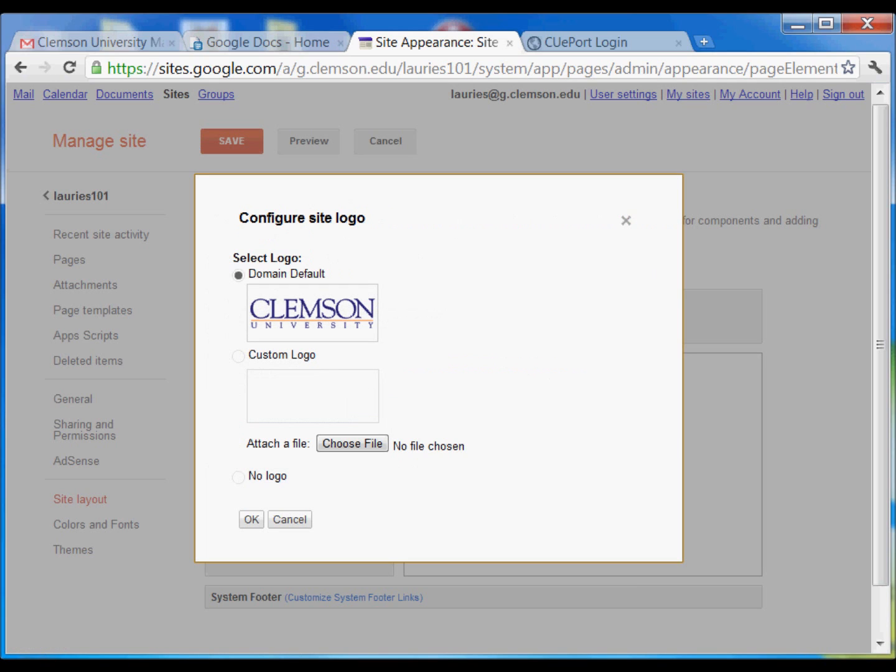
left_click(289, 518)
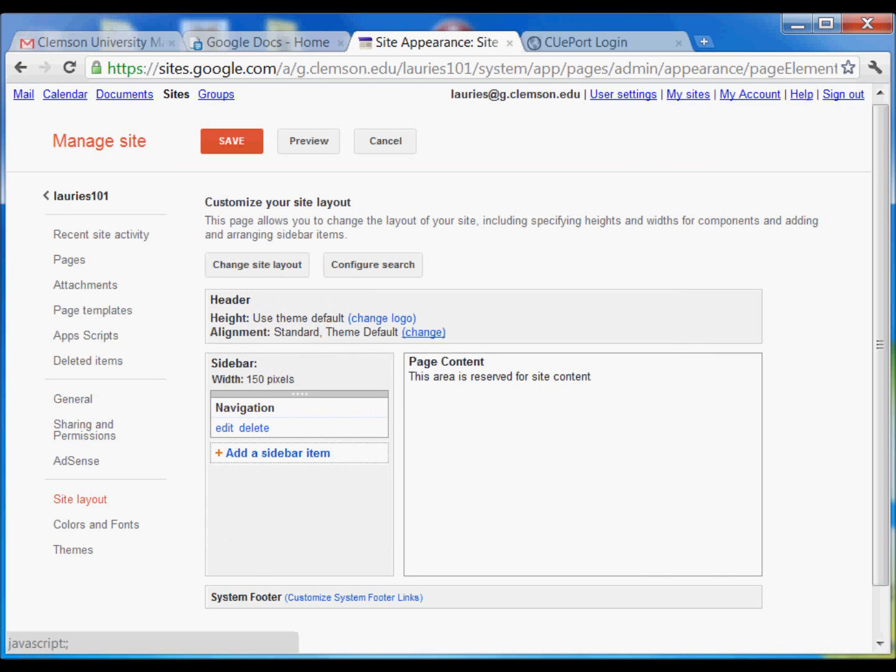
left_click(424, 332)
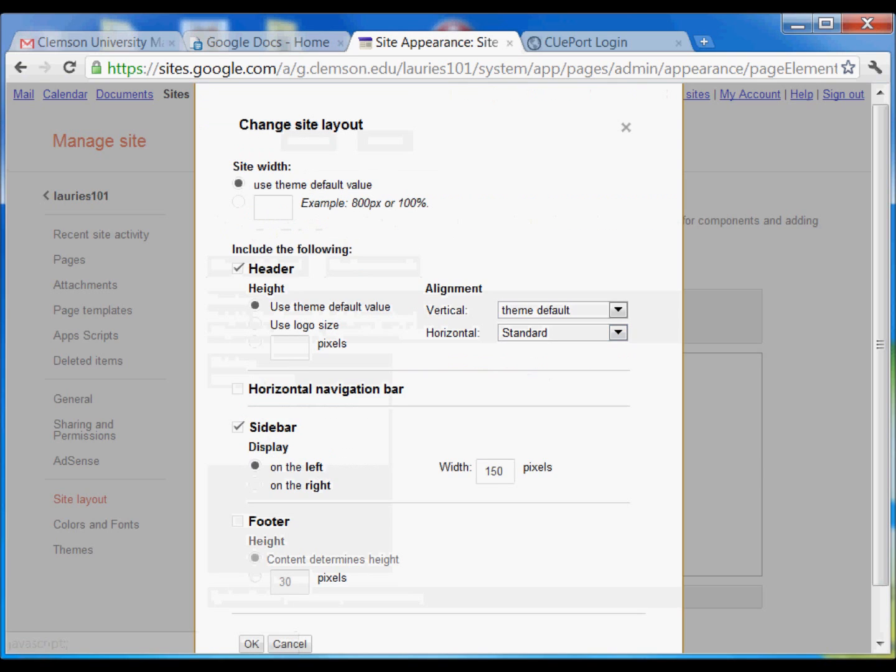
left_click(290, 644)
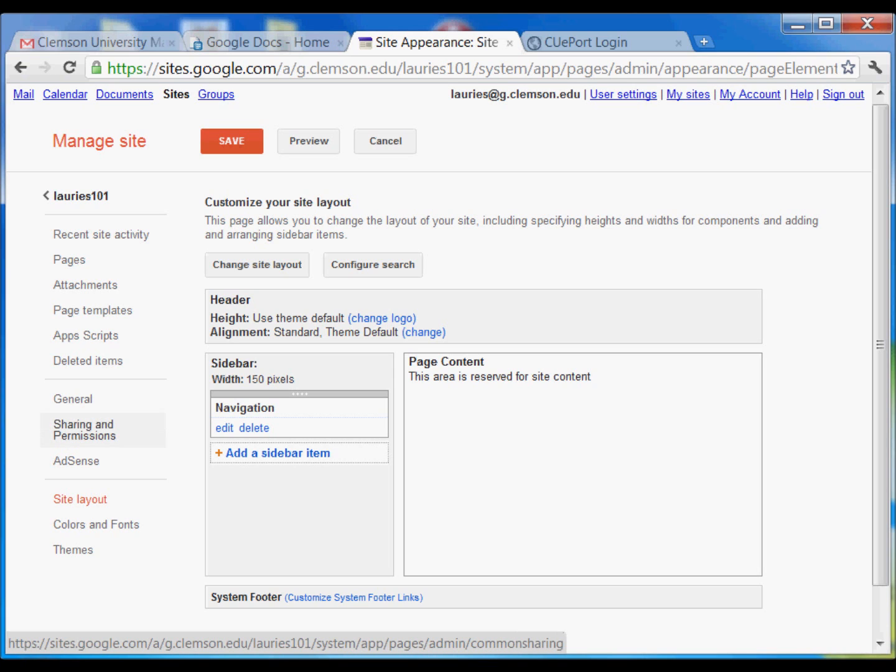
- Set the site's sharing visibility to Public on the web and save it
left_click(84, 428)
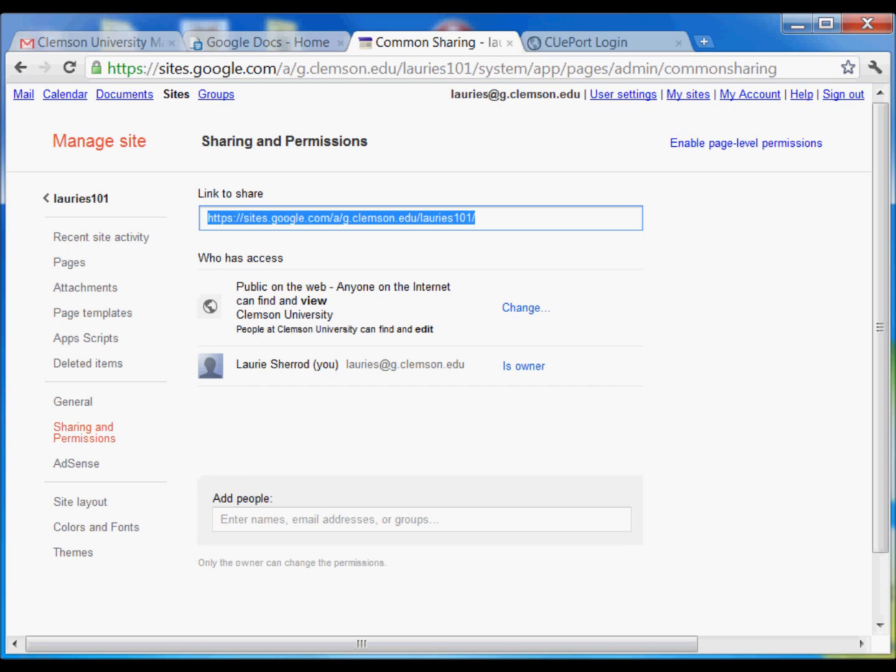
left_click(526, 308)
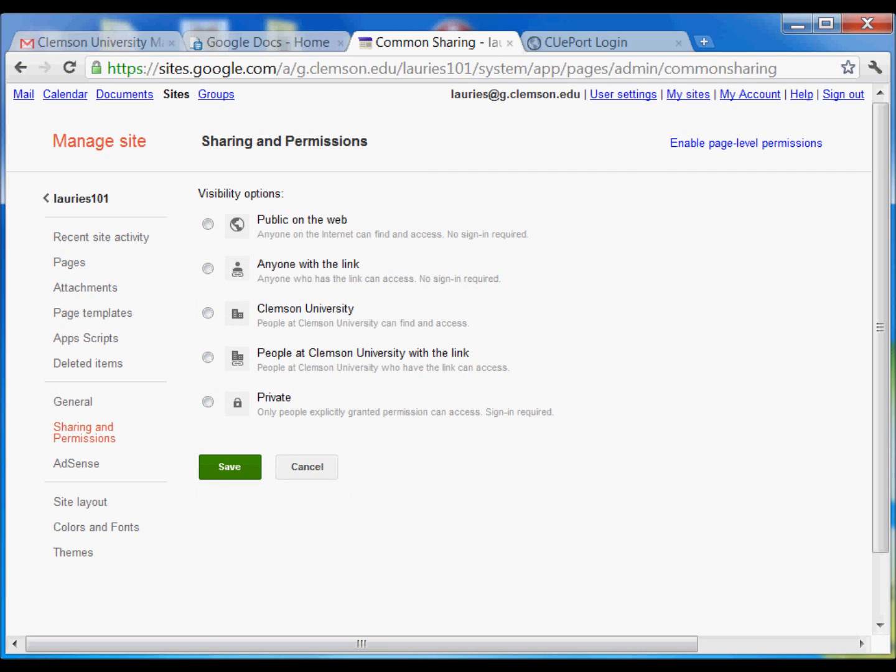
left_click(208, 224)
left_click(230, 468)
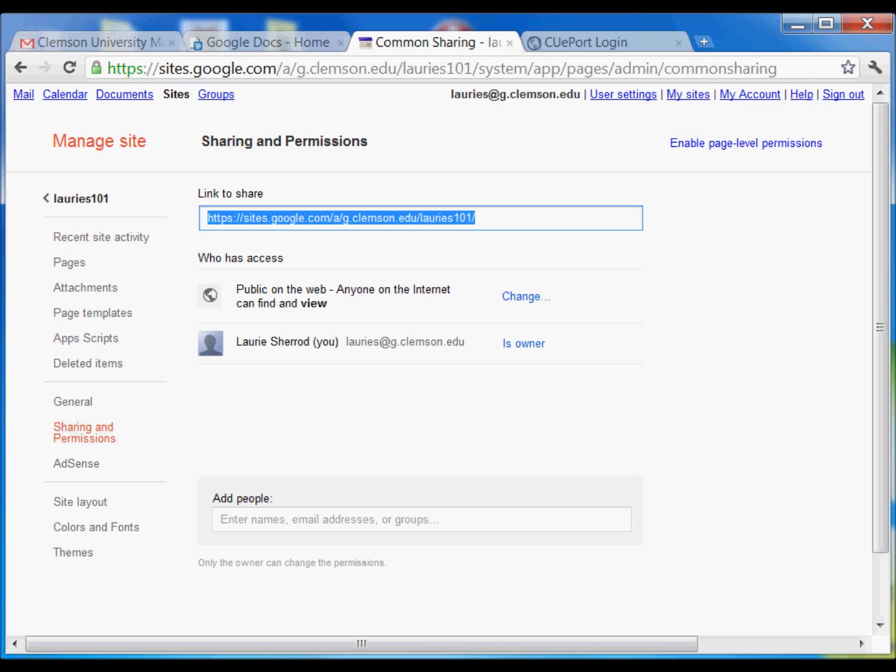
- Turn off showing the site name at the top of pages, rename the site to the owner's full name followed by "'s Page", and save
left_click(73, 401)
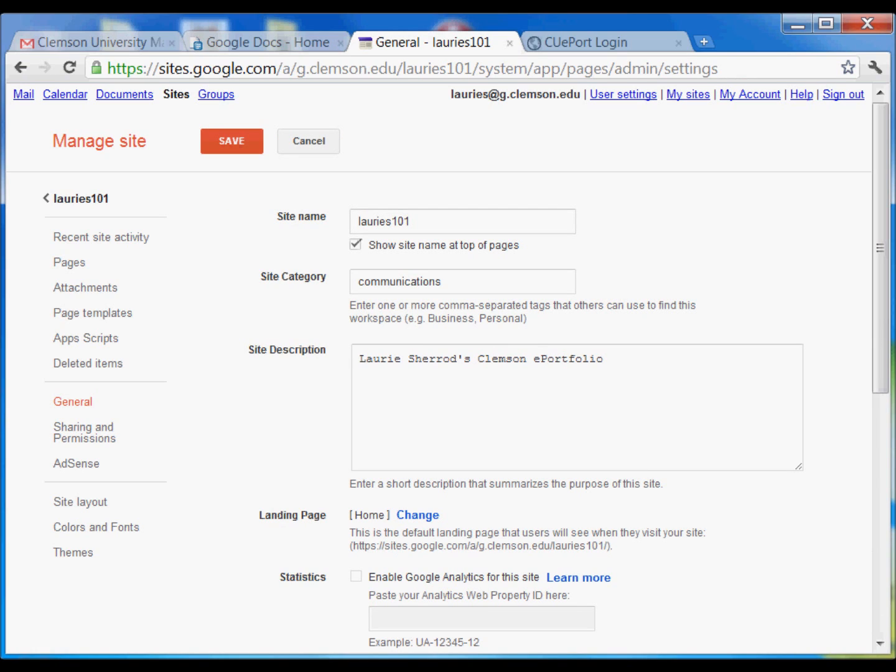
left_click(356, 244)
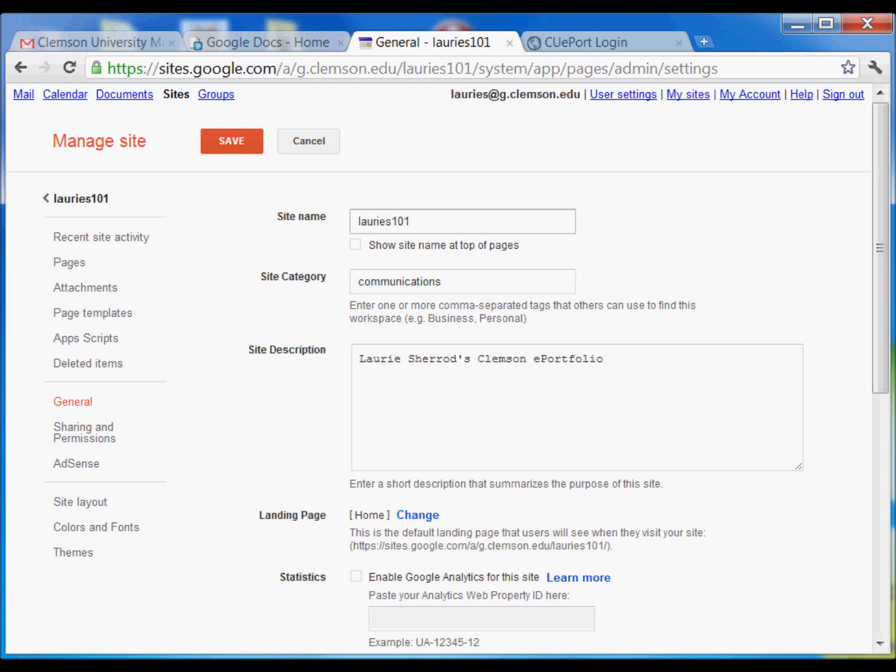
double_click(383, 222)
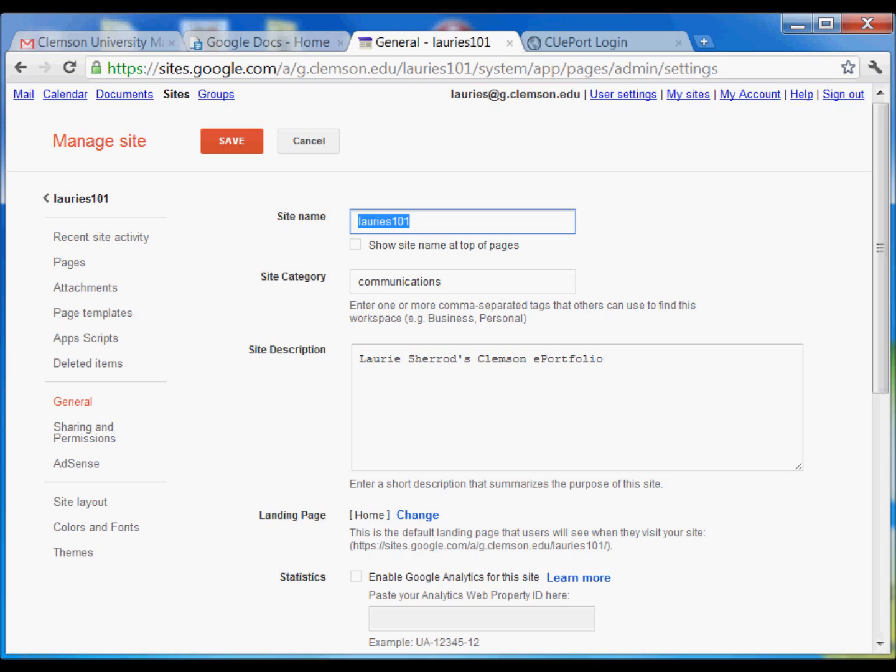
type("auri")
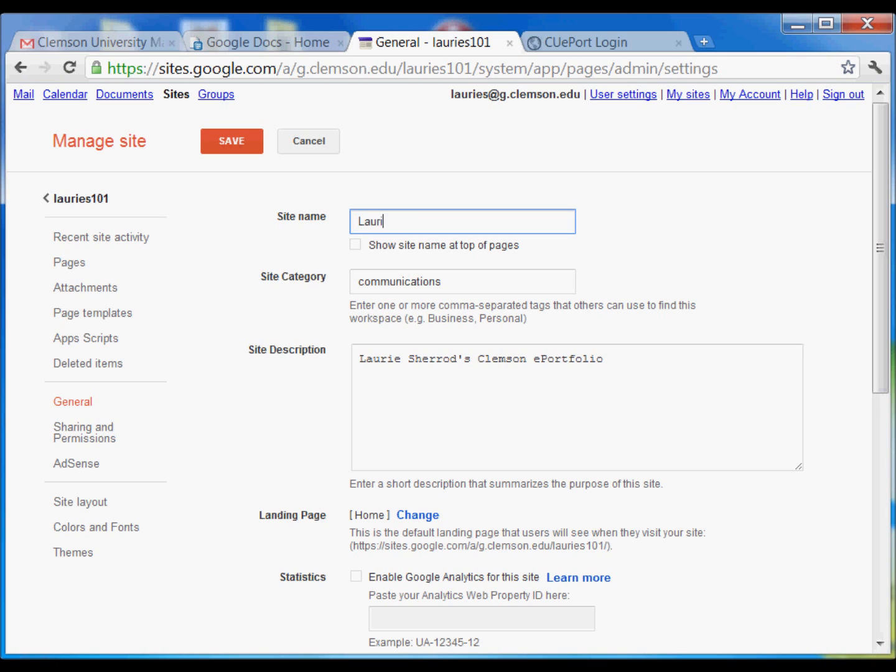
type("e Sherrod's Page")
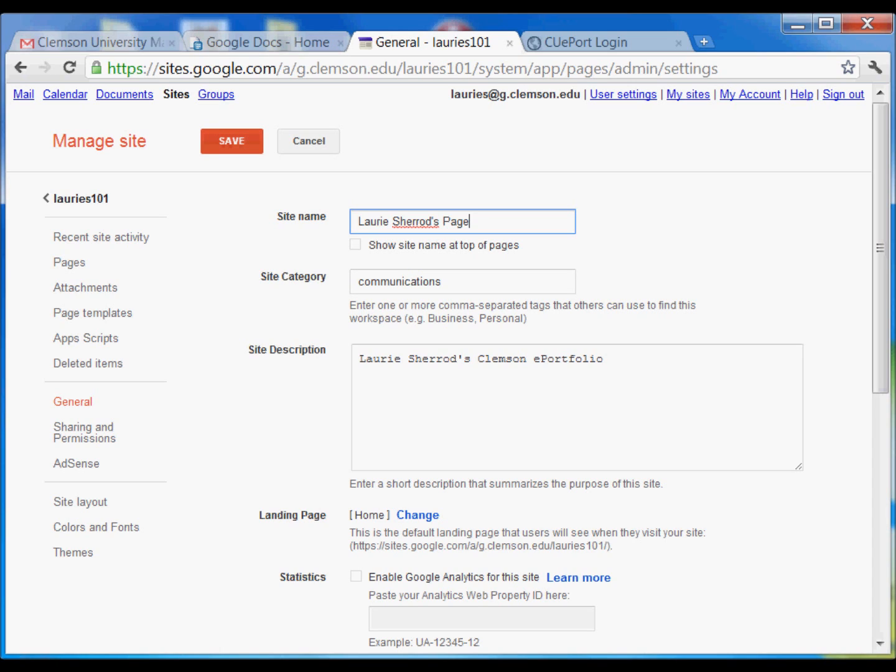
left_click(232, 142)
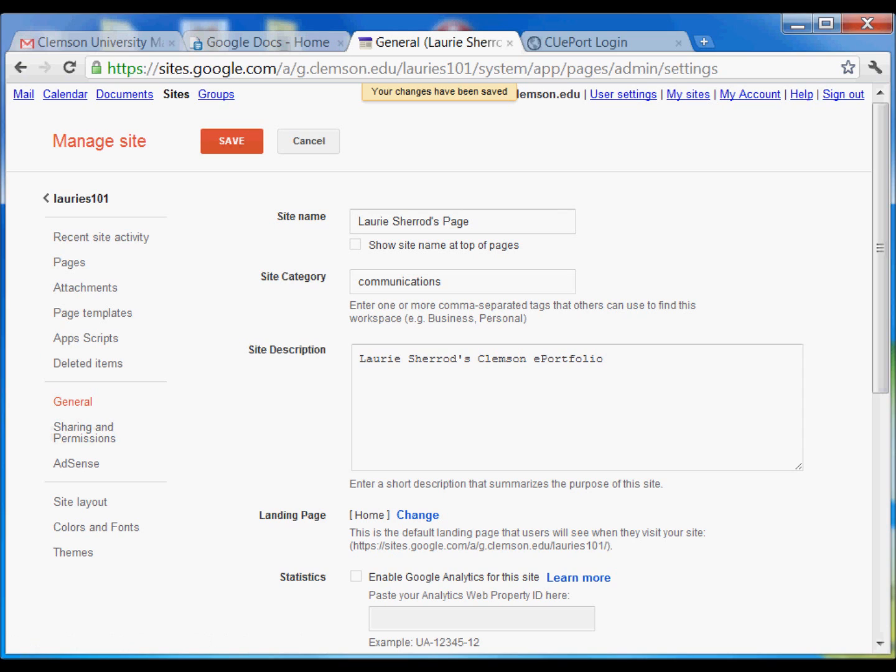
- Look through the site's deleted items and its page hierarchy
left_click(88, 364)
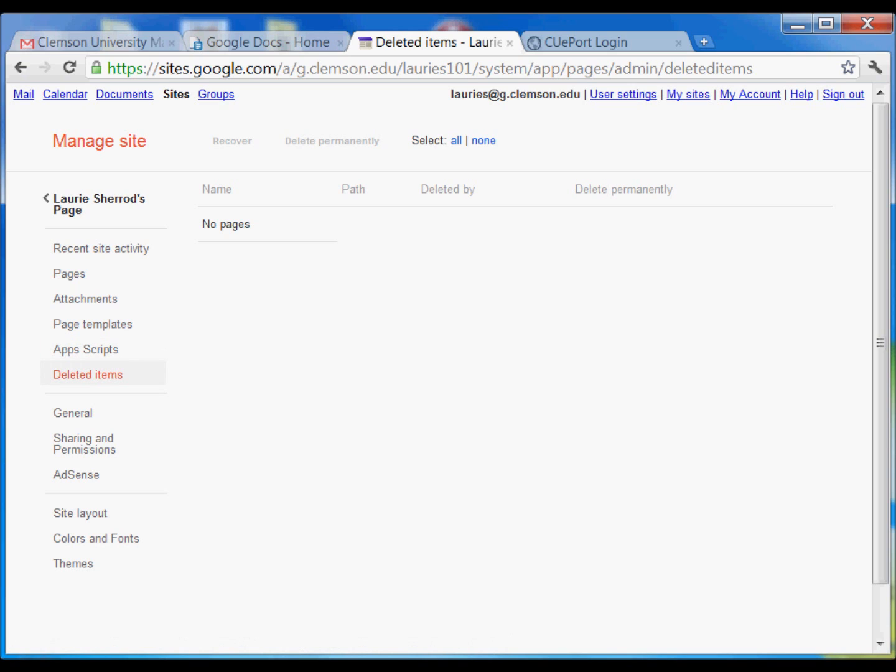
left_click(69, 274)
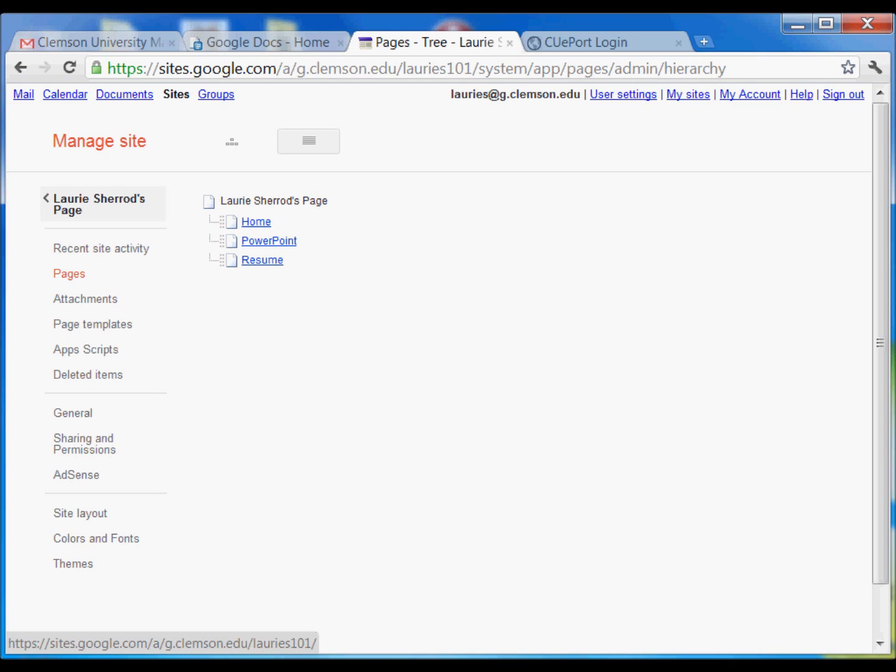
- Return to the live site and check how the Home and PowerPoint pages look
left_click(97, 205)
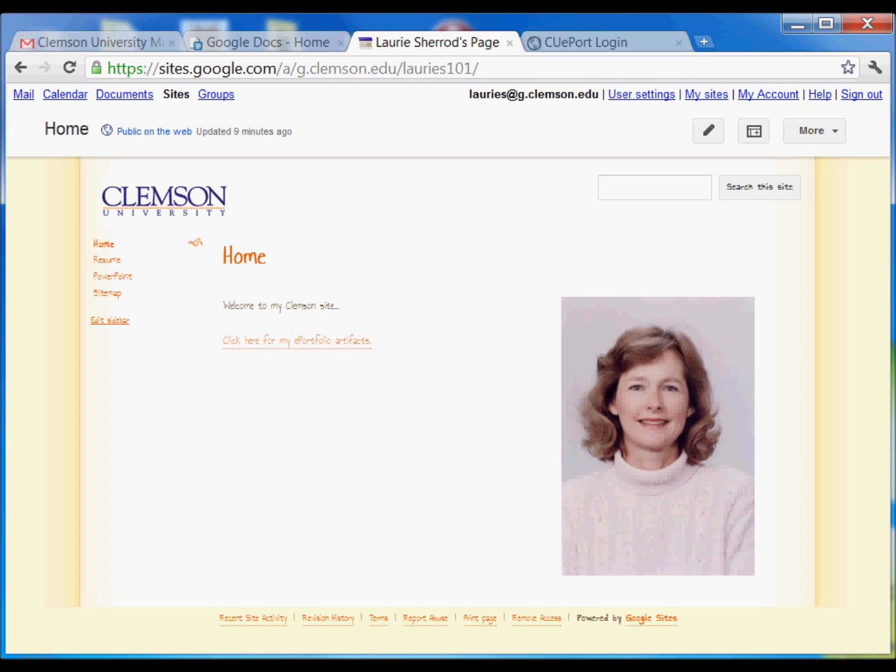
left_click(112, 276)
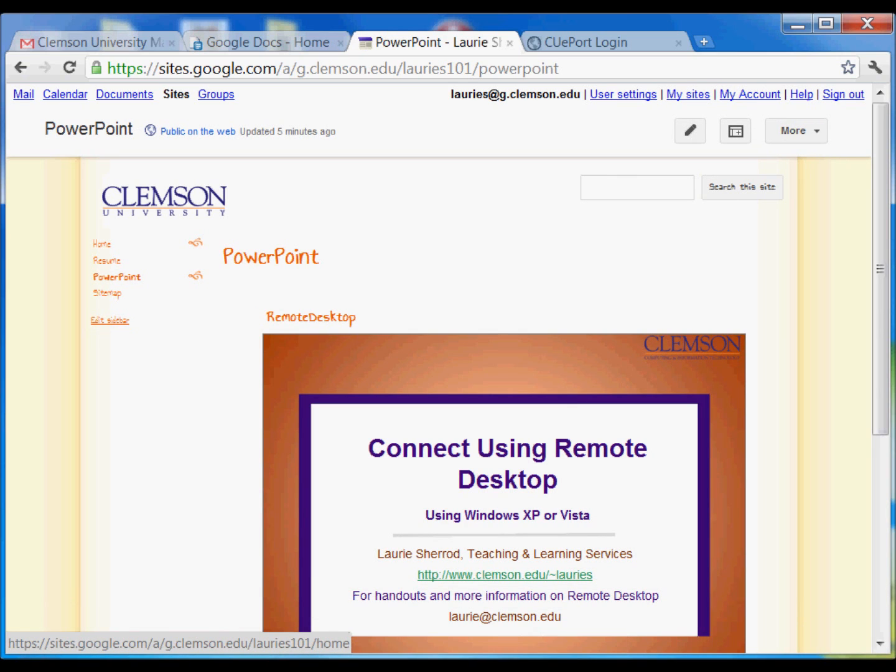
left_click(103, 243)
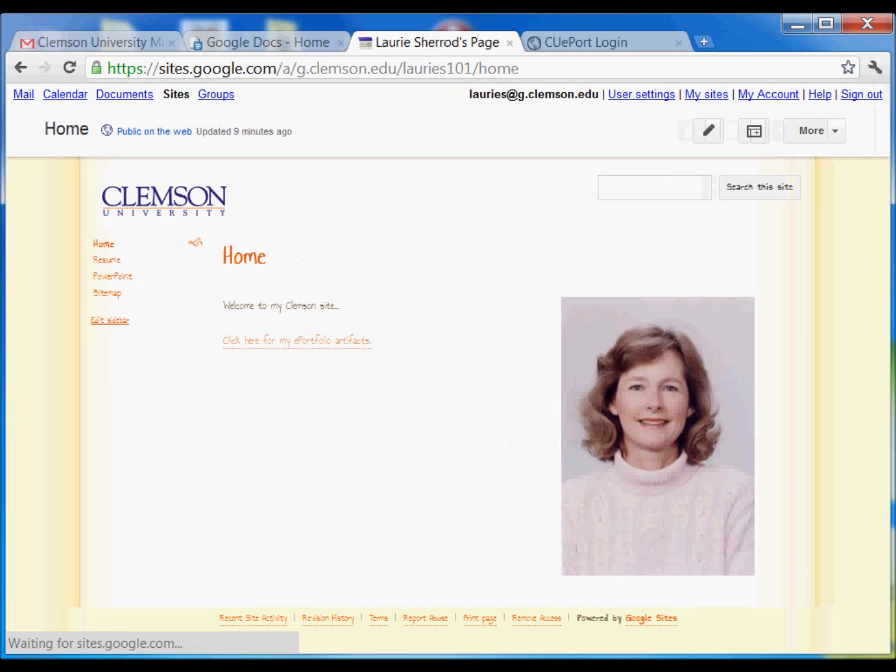